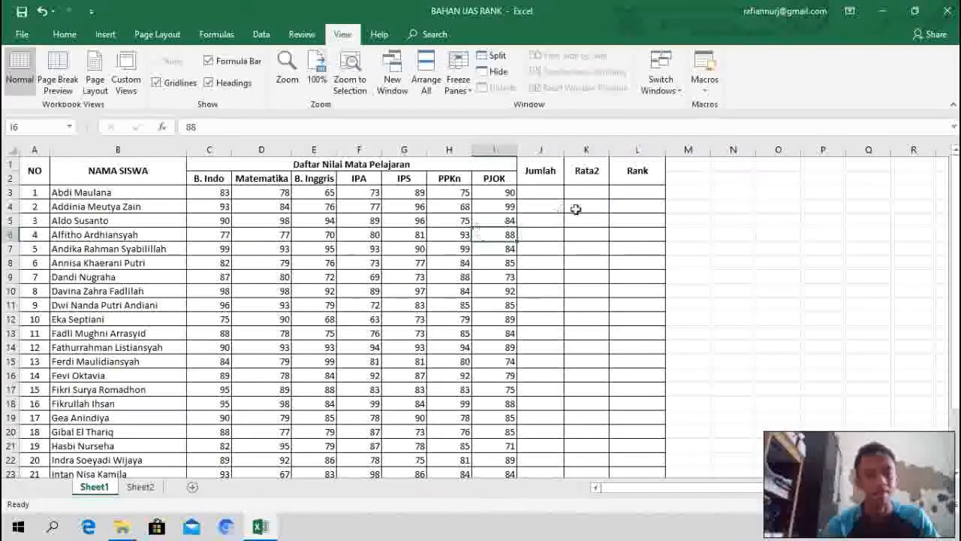
{"action": "left_click", "coordinate": [688, 236]}
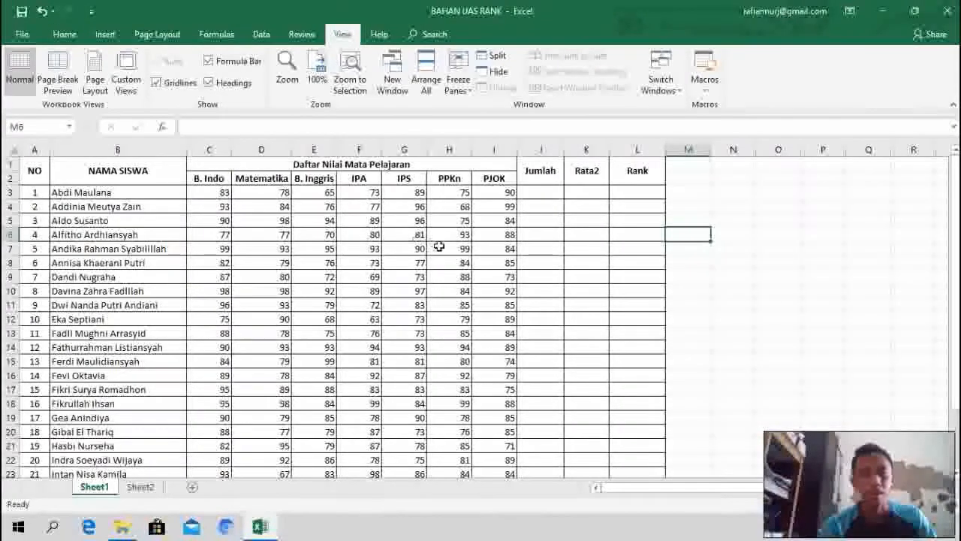
{"action": "left_click", "coordinate": [540, 175]}
{"action": "left_click", "coordinate": [587, 172]}
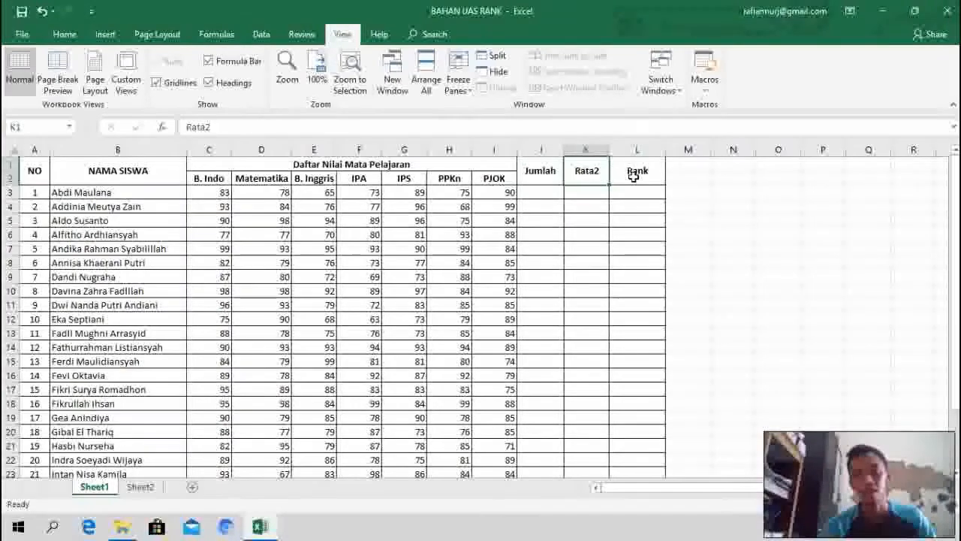
{"action": "left_click", "coordinate": [637, 172]}
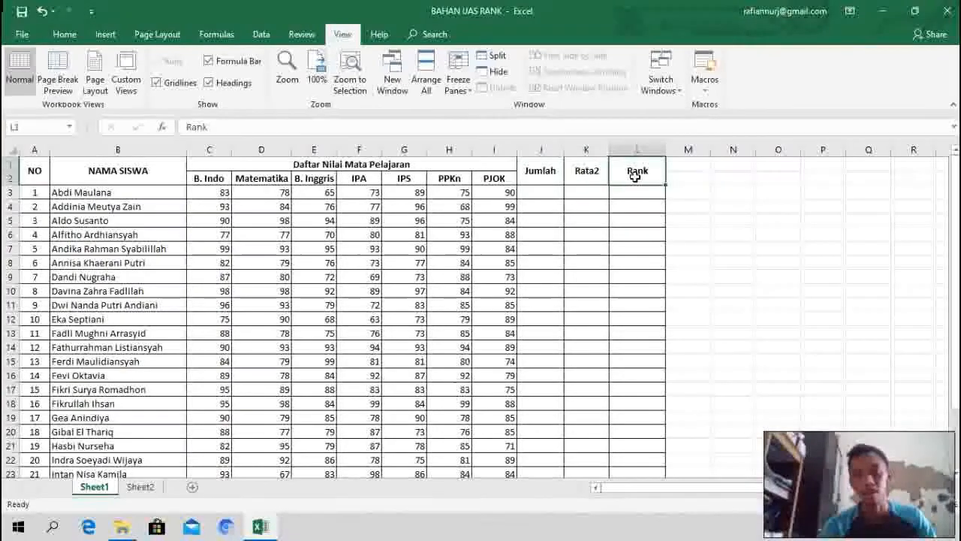
Total the first student's seven subject scores in Jumlah cell J3 with =SUM(C3:I3).
{"action": "left_click", "coordinate": [539, 193]}
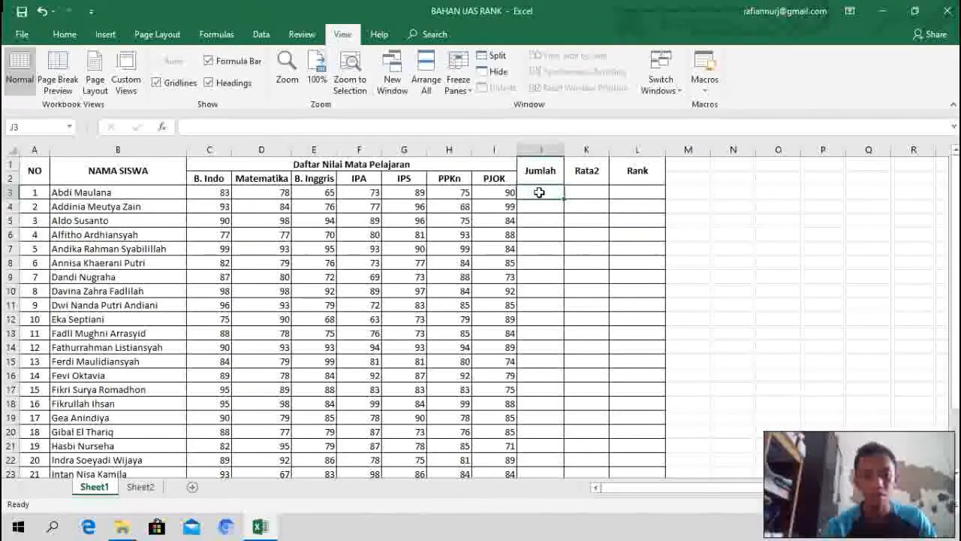
{"action": "left_click", "coordinate": [519, 125]}
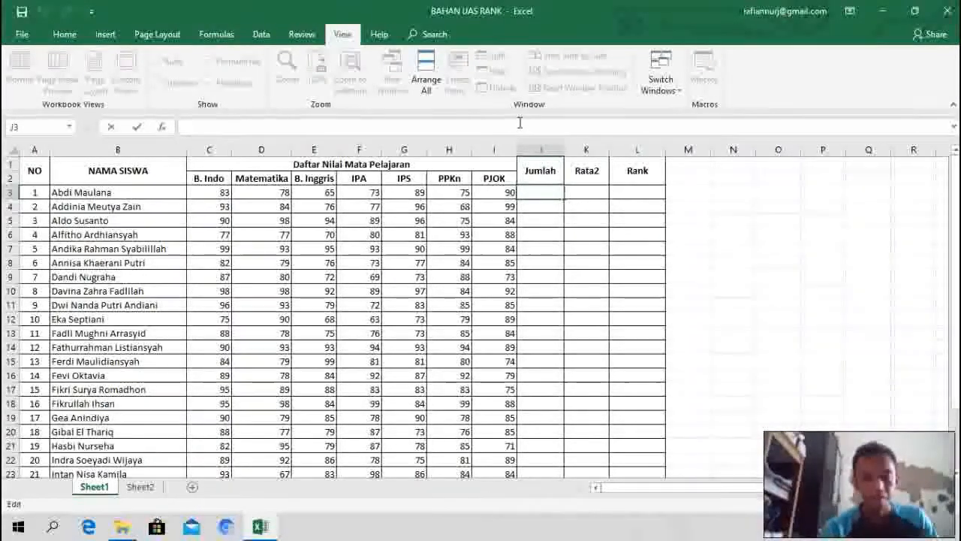
{"action": "left_click", "coordinate": [548, 192]}
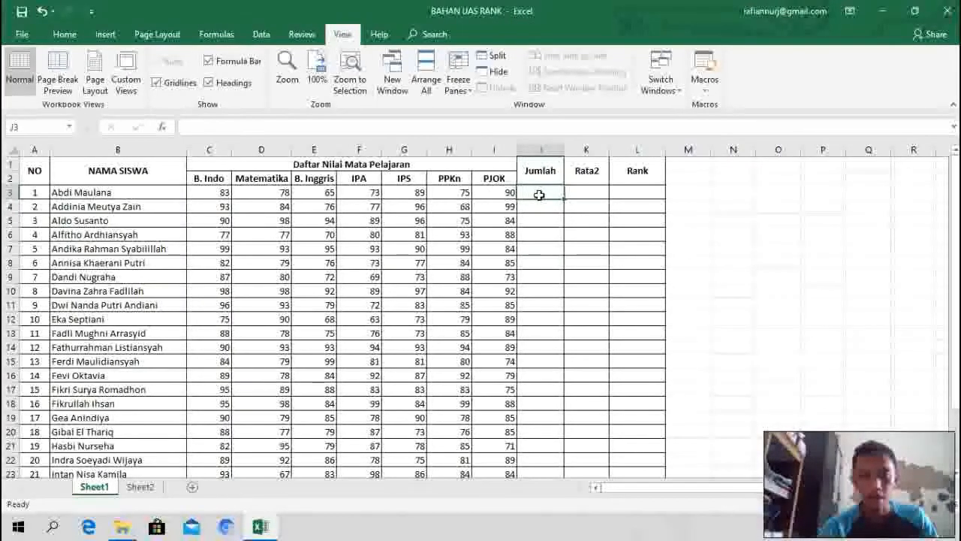
{"action": "left_click", "coordinate": [442, 124]}
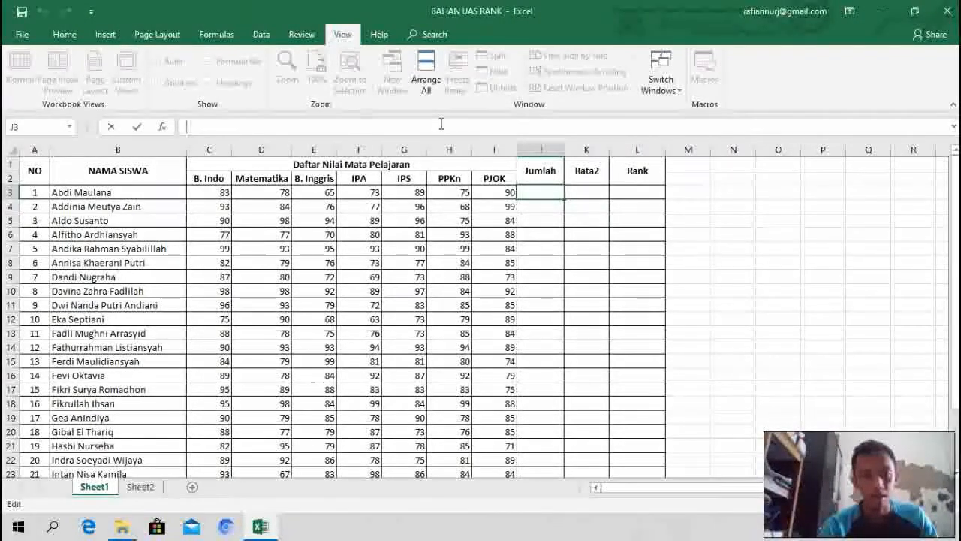
{"action": "type", "text": "="}
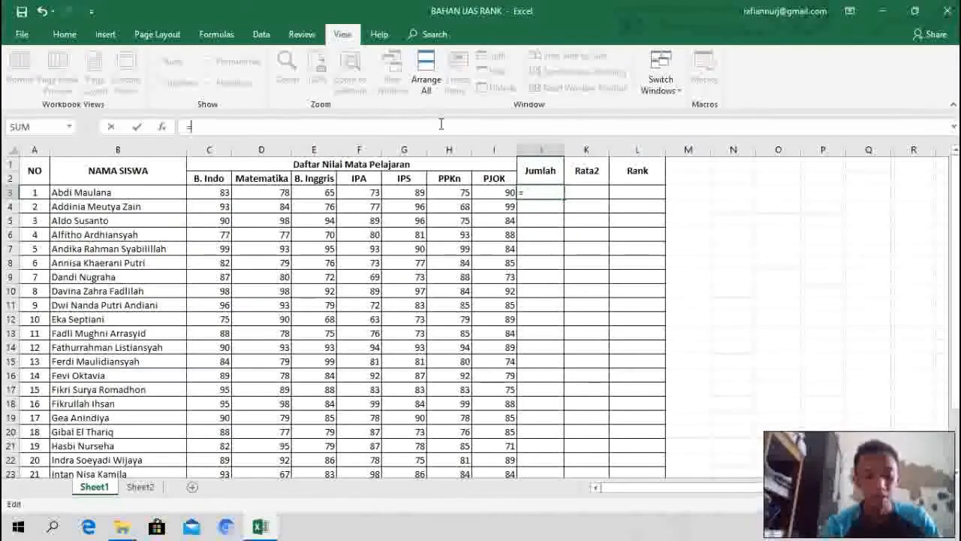
{"action": "type", "text": "s"}
{"action": "key", "text": "BackSpace"}
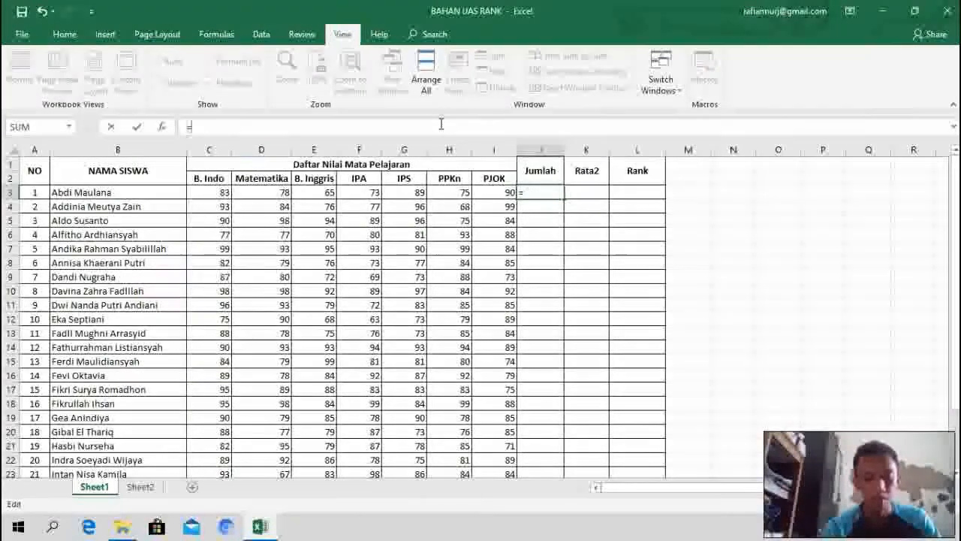
{"action": "type", "text": "SUM"}
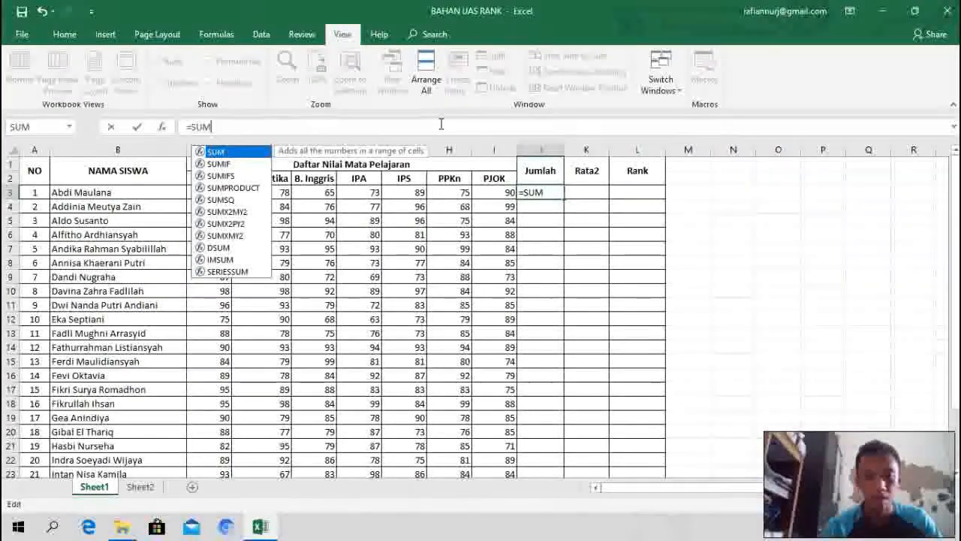
{"action": "type", "text": "("}
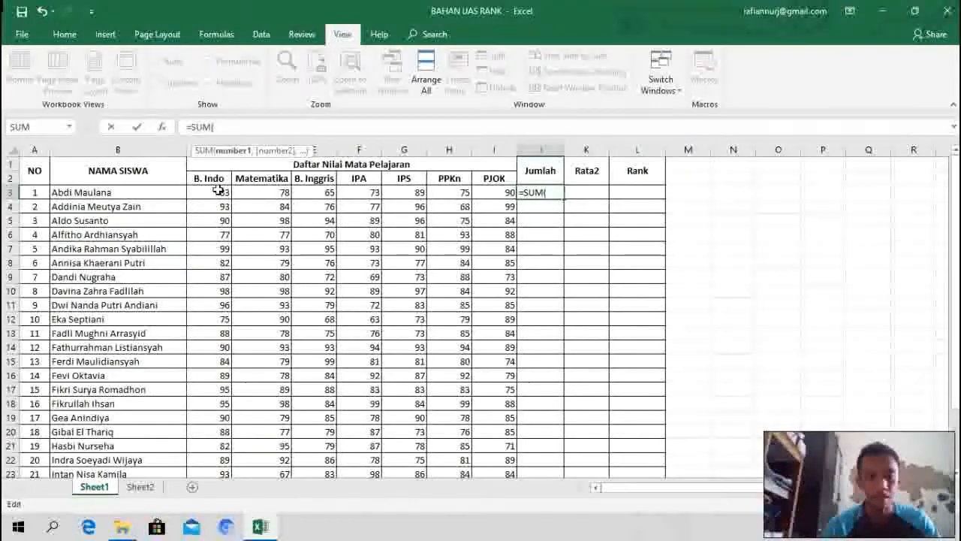
{"action": "left_click_drag", "start_coordinate": [218, 191], "coordinate": [318, 193]}
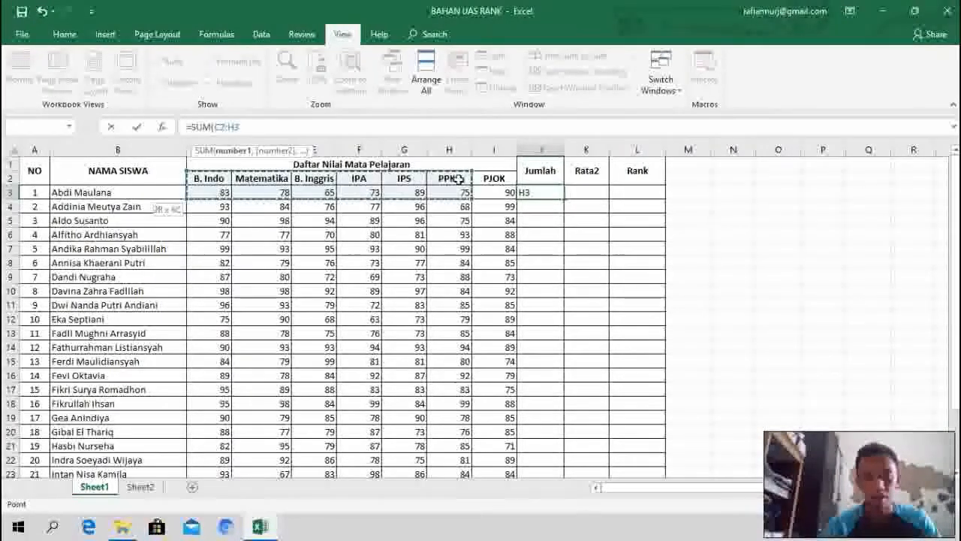
{"action": "left_click_drag", "start_coordinate": [459, 178], "coordinate": [486, 192]}
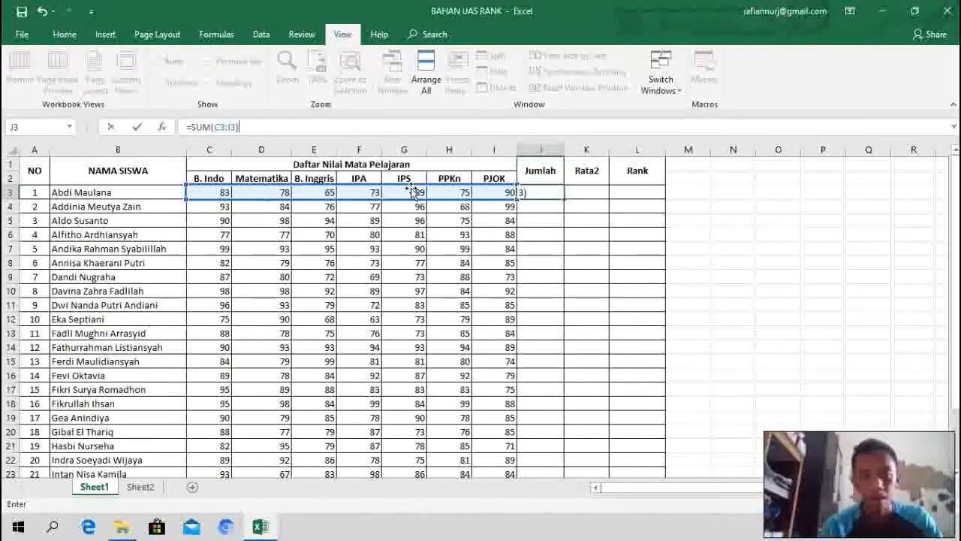
{"action": "key", "text": "Return"}
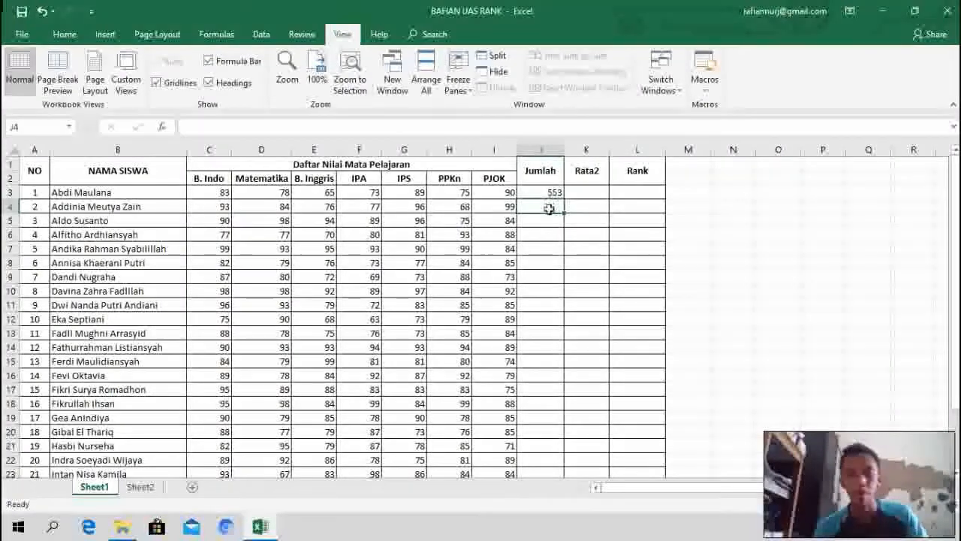
Fill the SUM formula from J3 down the Jumlah column to the last student in J27.
{"action": "left_click", "coordinate": [595, 218]}
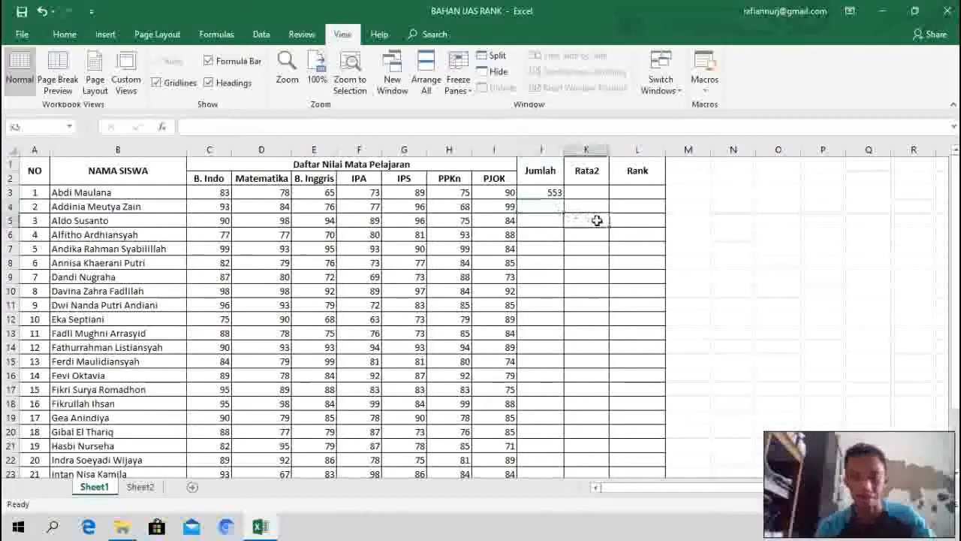
{"action": "left_click", "coordinate": [553, 191]}
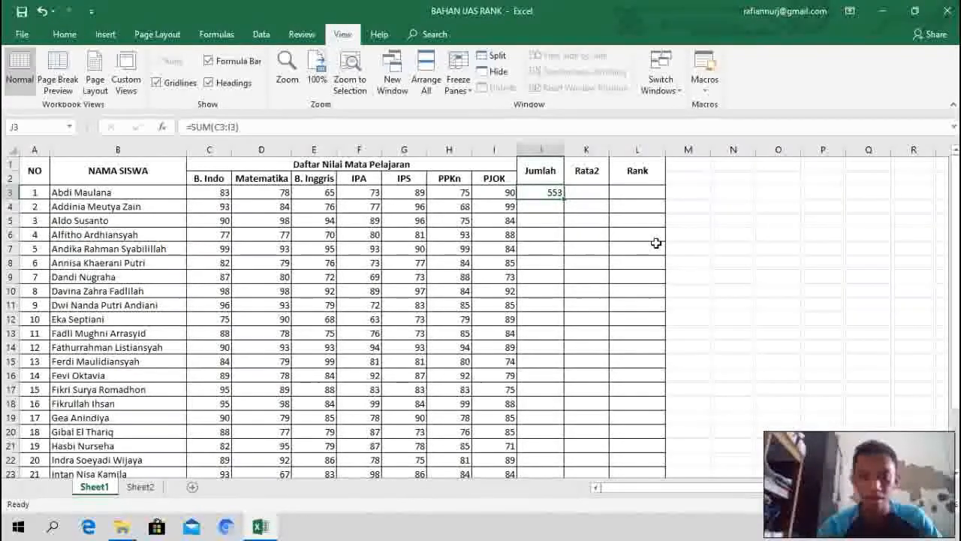
{"action": "left_click", "coordinate": [575, 246]}
{"action": "left_click", "coordinate": [555, 193]}
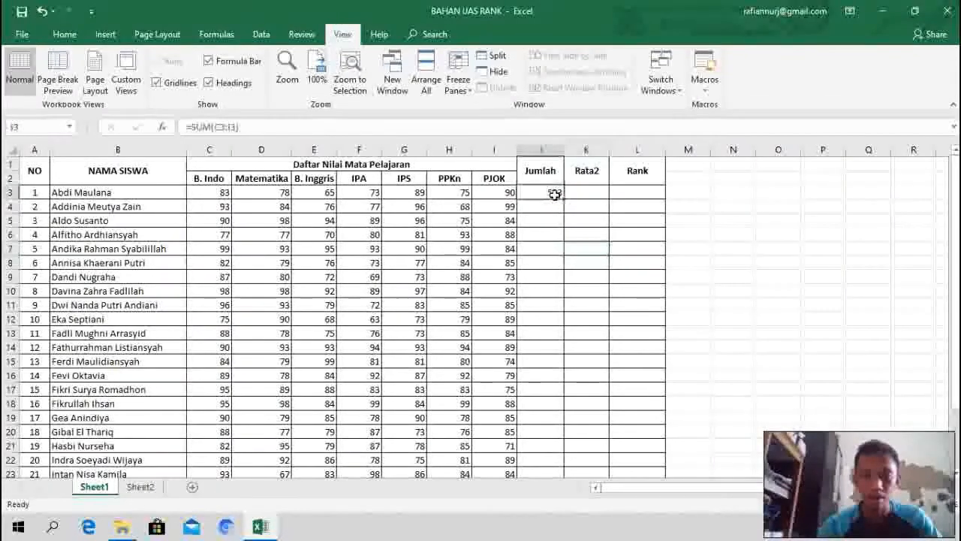
{"action": "left_click_drag", "start_coordinate": [563, 199], "coordinate": [559, 448]}
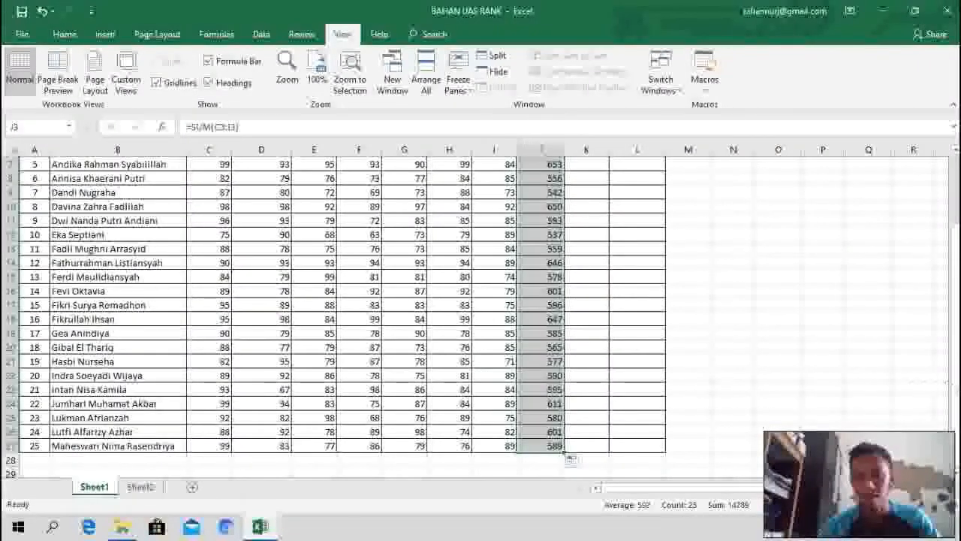
{"action": "scroll", "coordinate": [338, 315], "scroll_direction": "up", "scroll_amount": 2}
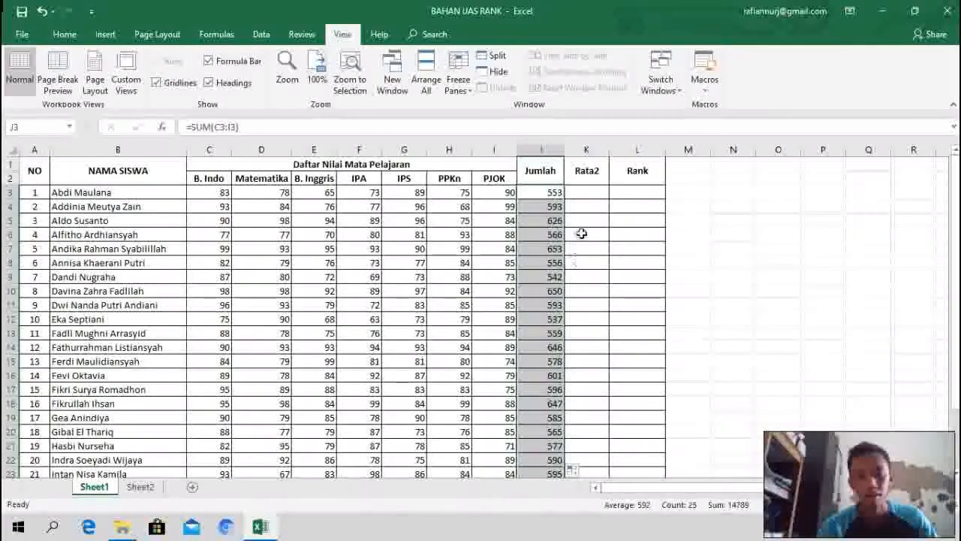
{"action": "left_click", "coordinate": [599, 278]}
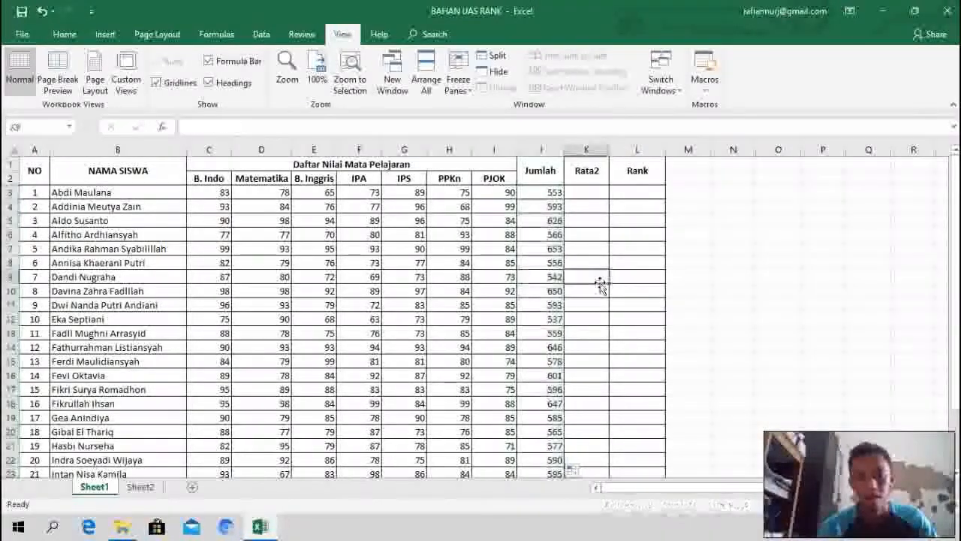
{"action": "left_click", "coordinate": [554, 192]}
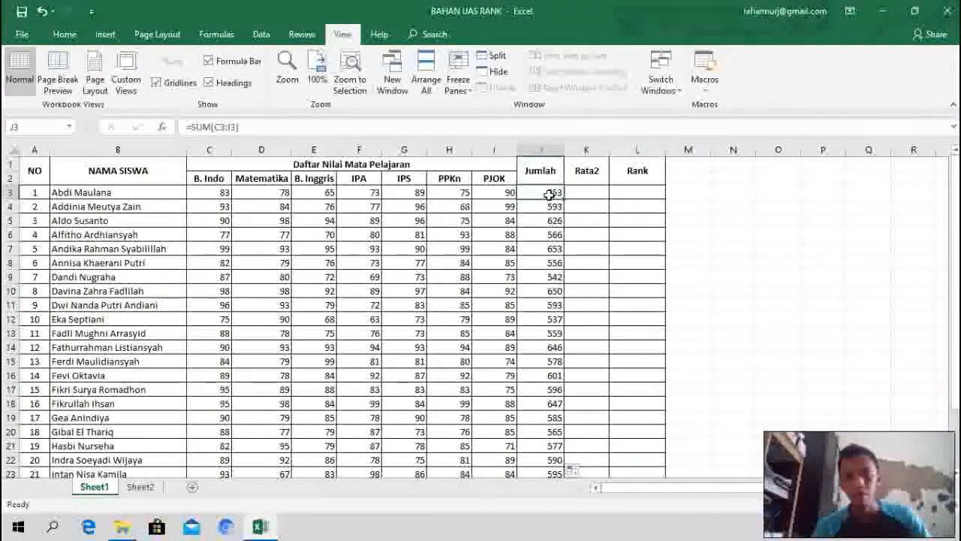
Average the first student's seven subject scores in Rata2 cell K3 with =AVERAGE(C3:I3).
{"action": "left_click", "coordinate": [589, 194]}
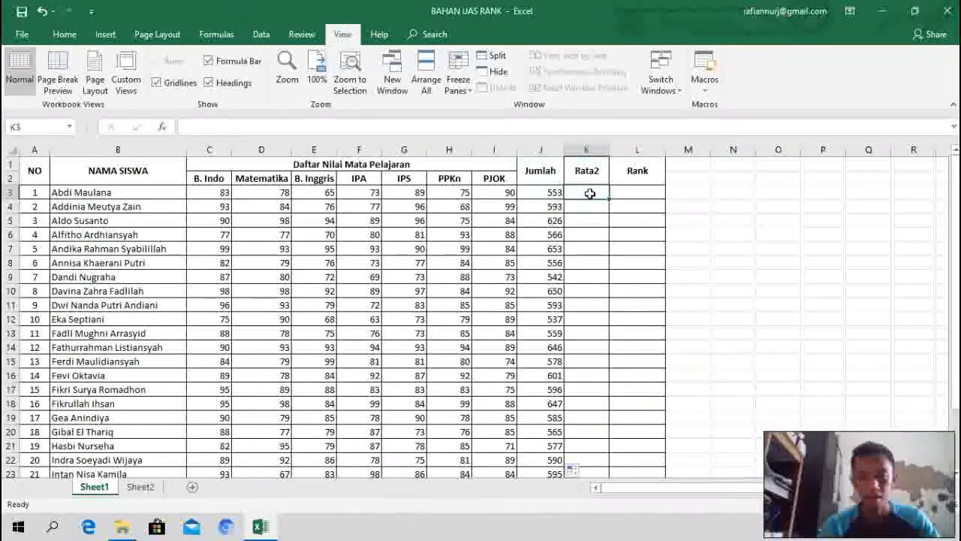
{"action": "left_click", "coordinate": [431, 130]}
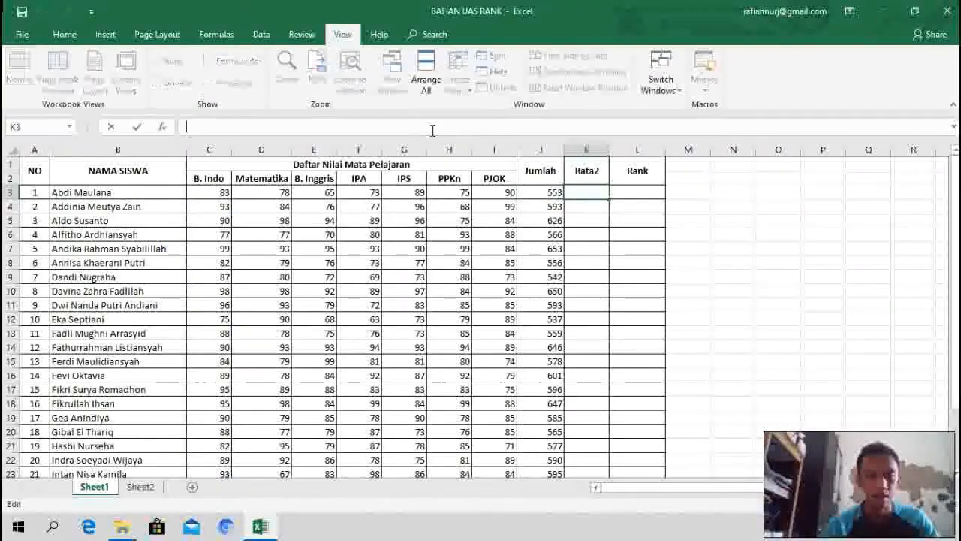
{"action": "type", "text": "="}
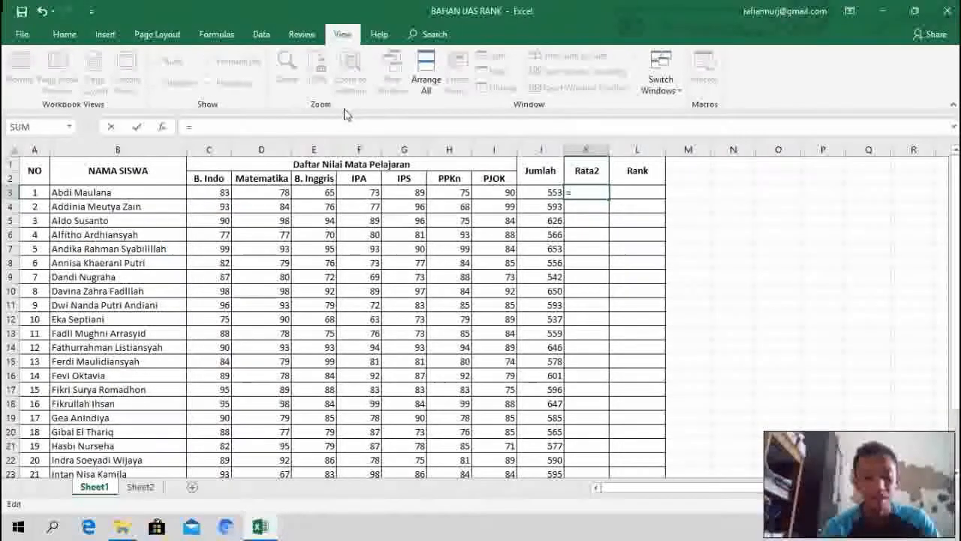
{"action": "type", "text": "VE"}
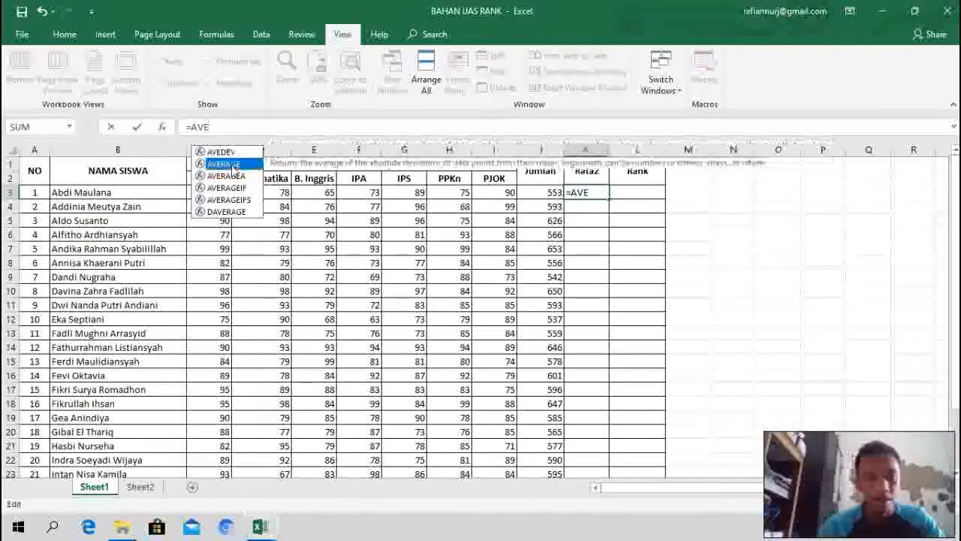
{"action": "double_click", "coordinate": [229, 164]}
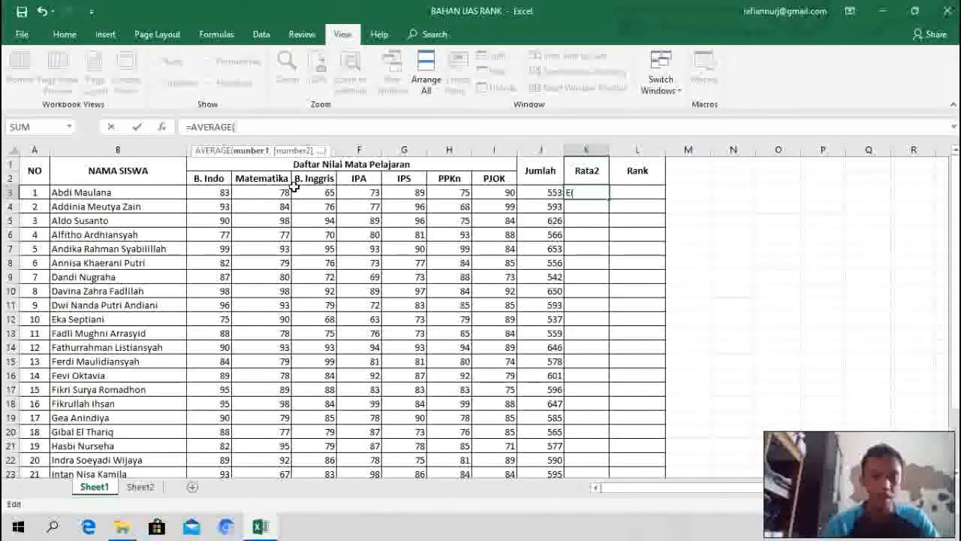
{"action": "left_click", "coordinate": [222, 192]}
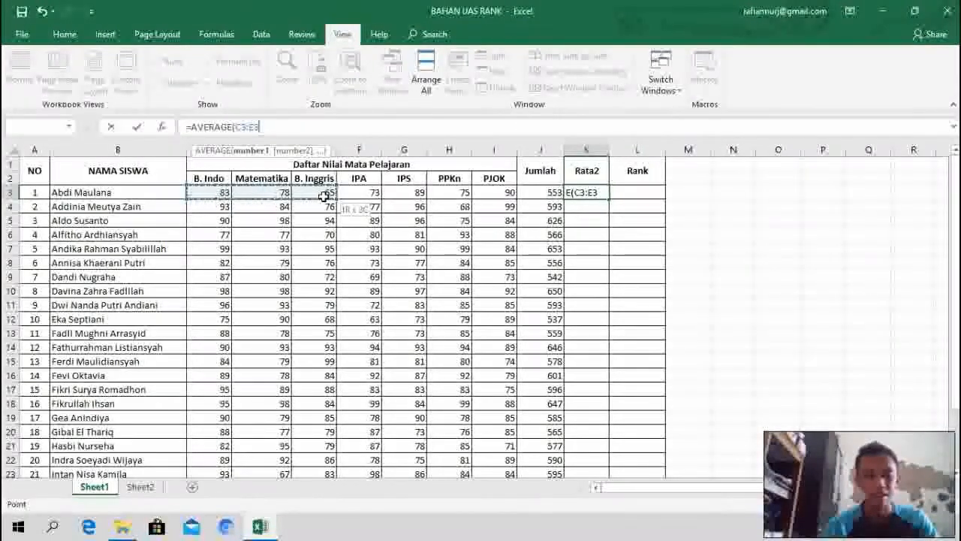
{"action": "left_click_drag", "start_coordinate": [325, 196], "coordinate": [508, 189]}
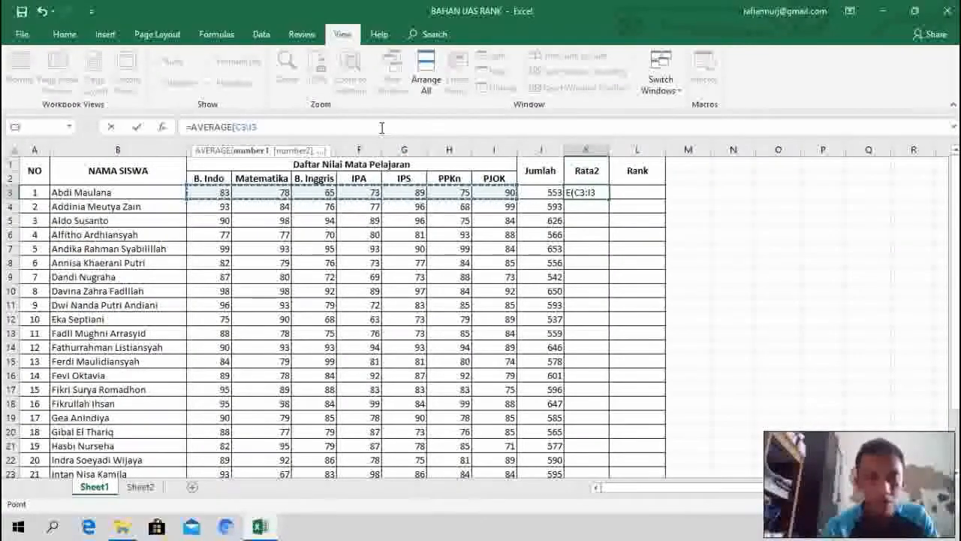
{"action": "key", "text": "Return"}
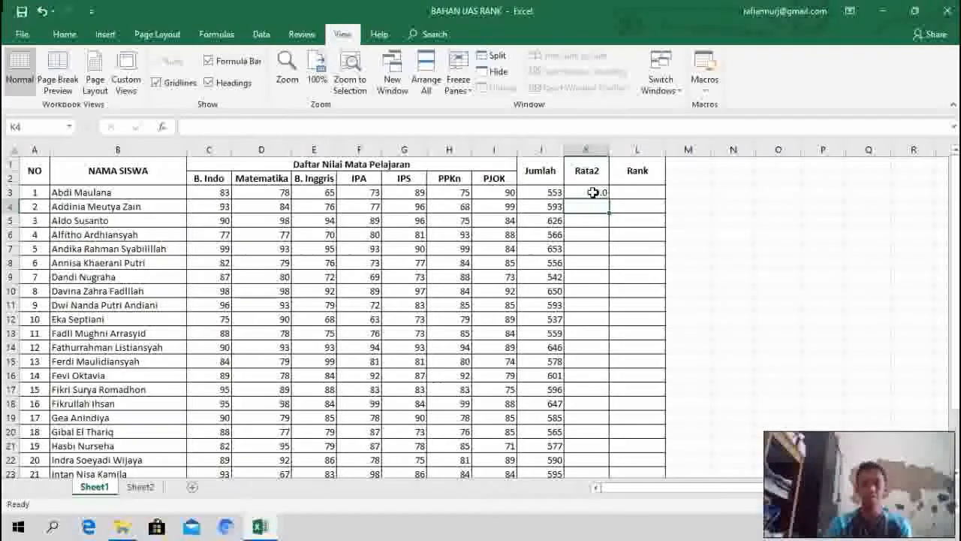
Fill the AVERAGE formula from K3 down the Rata2 column to the last student in K27.
{"action": "left_click", "coordinate": [593, 192]}
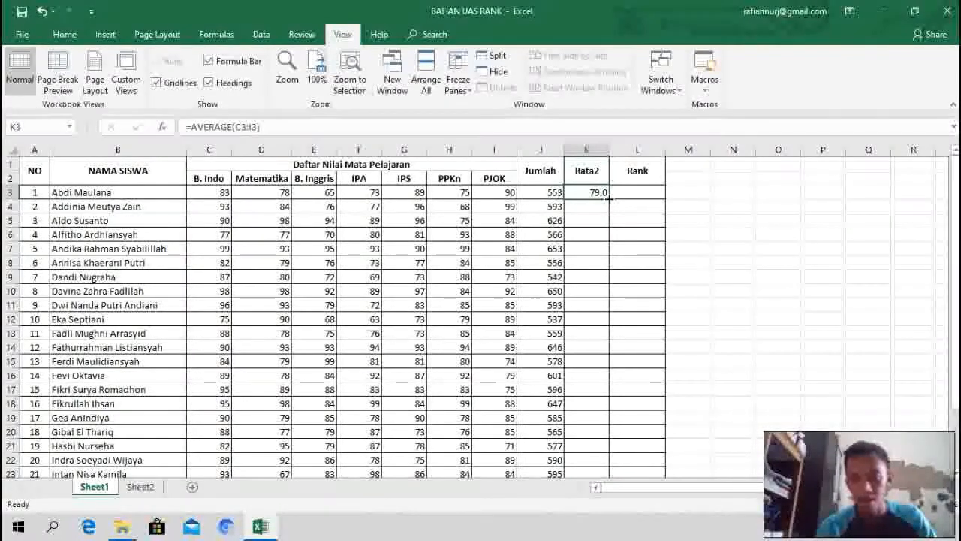
{"action": "left_click_drag", "start_coordinate": [609, 198], "coordinate": [605, 453]}
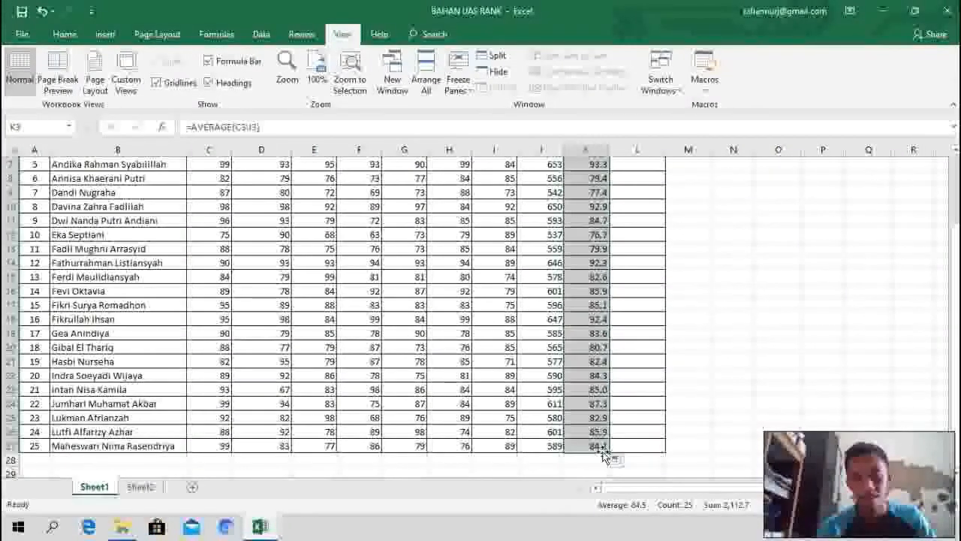
{"action": "left_click_drag", "start_coordinate": [957, 372], "coordinate": [958, 302]}
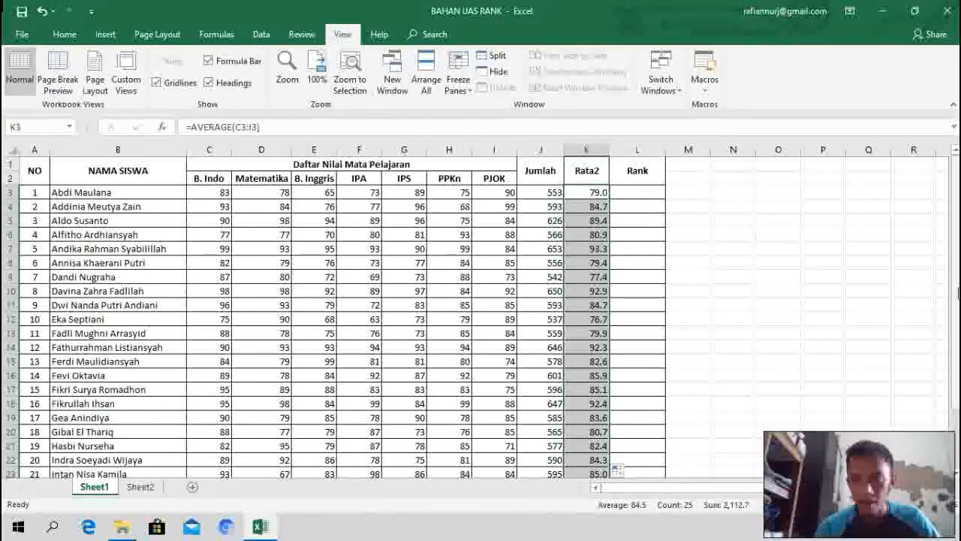
{"action": "left_click_drag", "start_coordinate": [957, 295], "coordinate": [957, 272]}
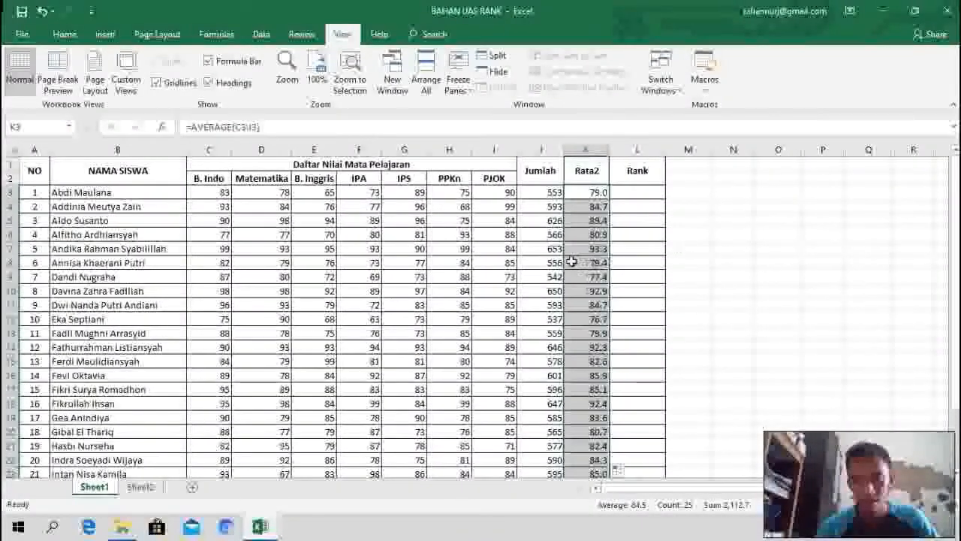
Start a RANK formula in the first student's Rank cell L3, using the total in J3 as the number to rank.
{"action": "left_click", "coordinate": [694, 329]}
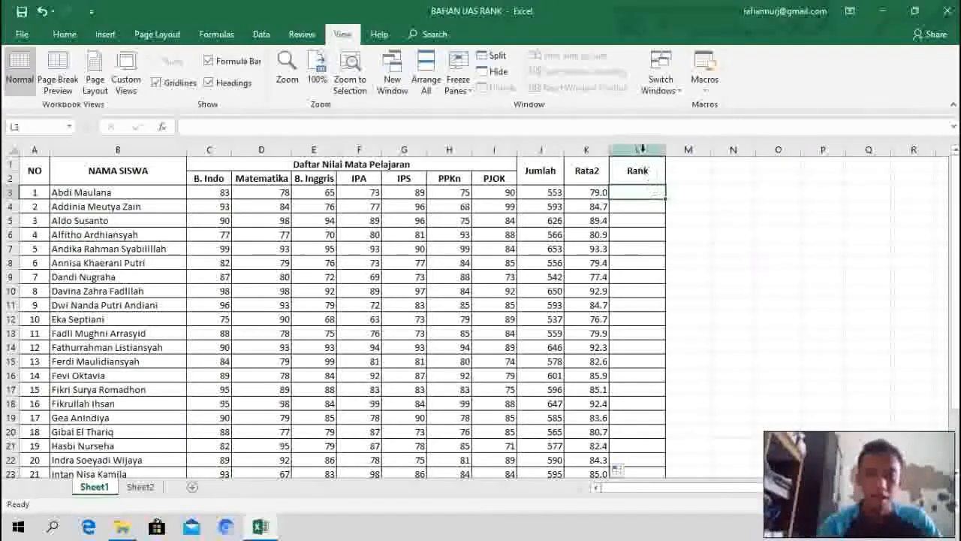
{"action": "left_click", "coordinate": [660, 120]}
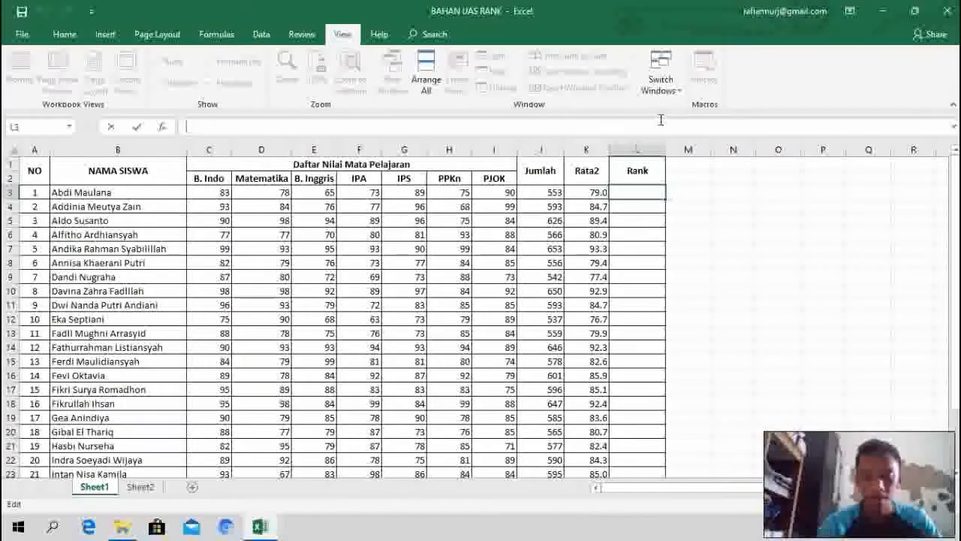
{"action": "type", "text": "="}
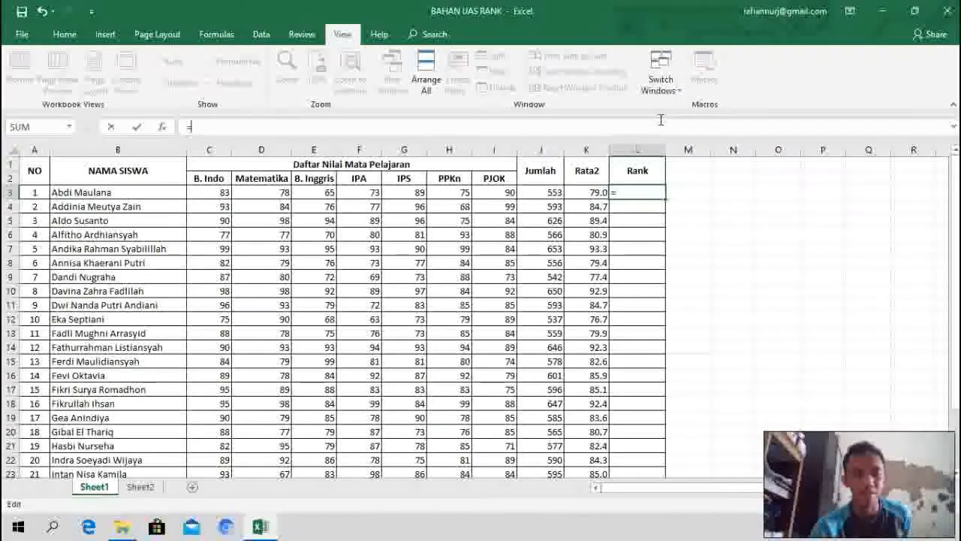
{"action": "type", "text": "R"}
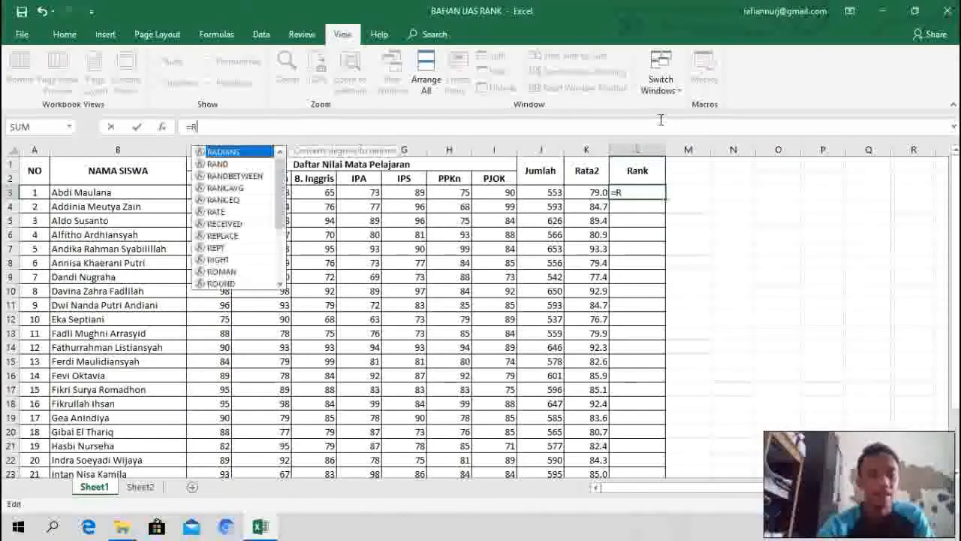
{"action": "type", "text": "ANK"}
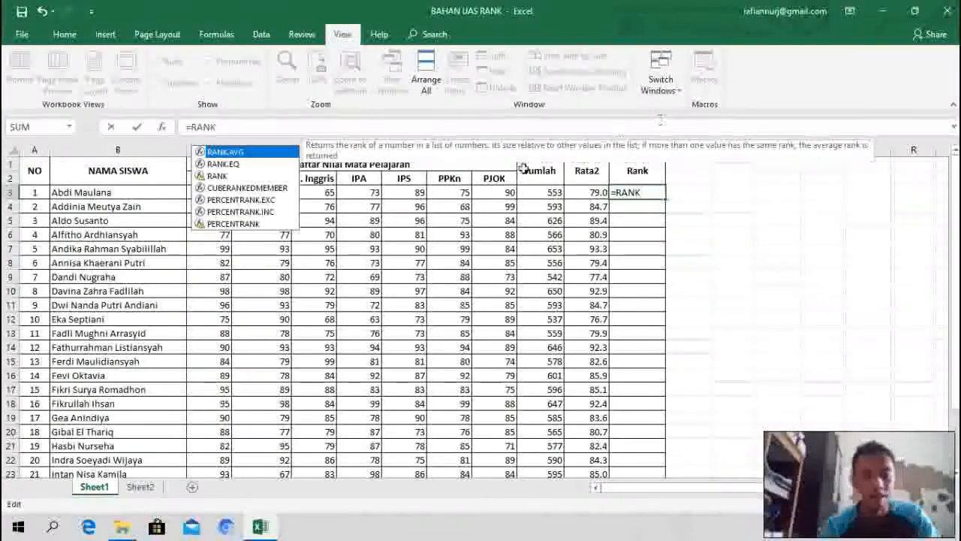
{"action": "left_click", "coordinate": [221, 177]}
{"action": "double_click", "coordinate": [221, 178]}
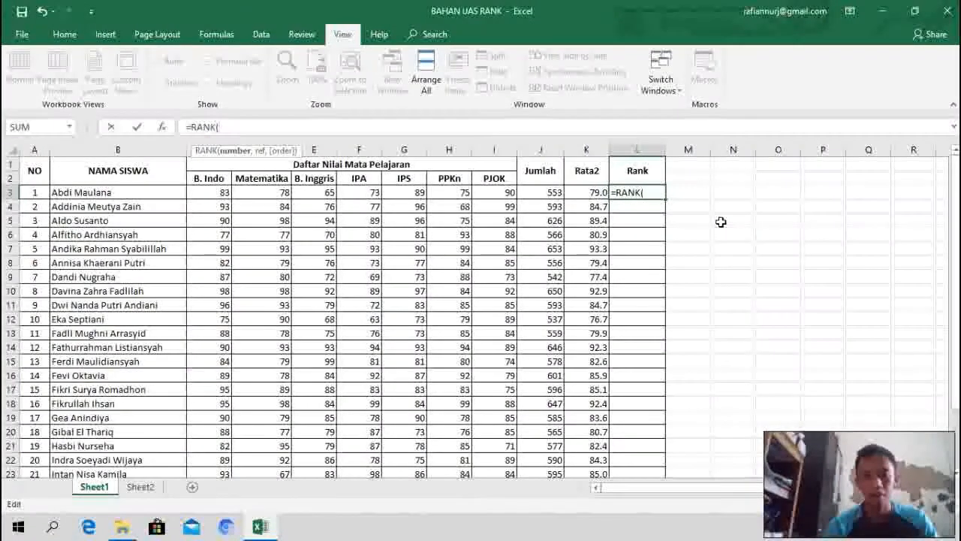
{"action": "left_click", "coordinate": [554, 193]}
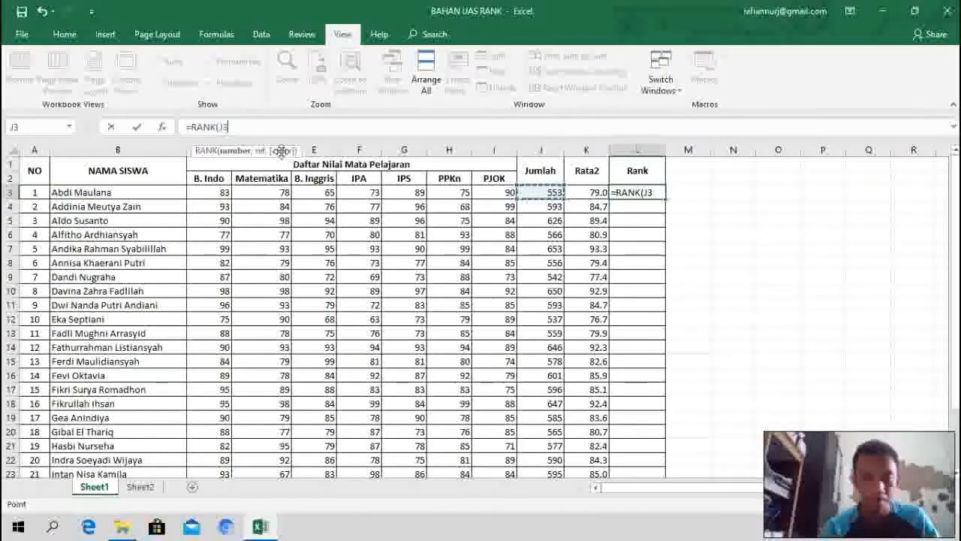
Complete the L3 formula with the absolute reference range $J$3:$J$27 and descending order, giving =RANK(J3,$J$3:$J$27,0).
{"action": "type", "text": ","}
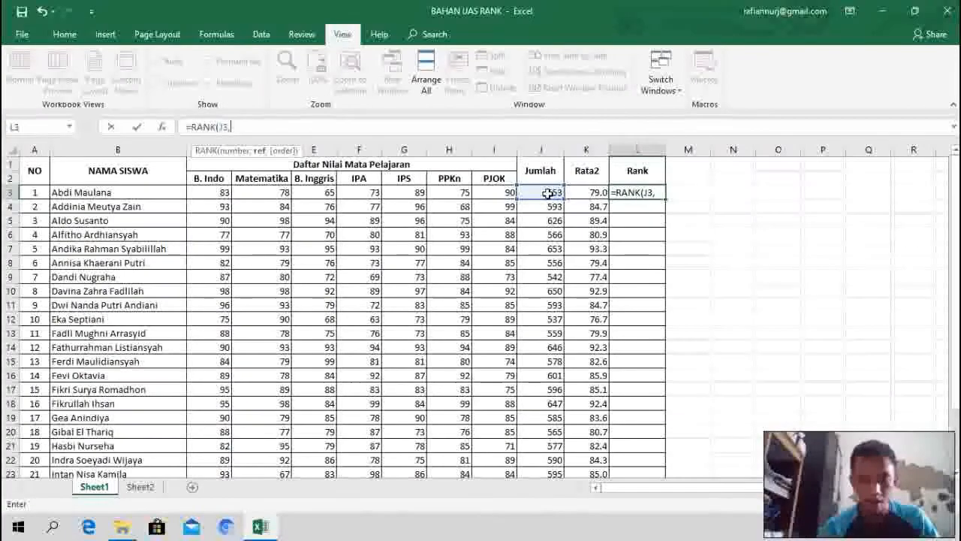
{"action": "left_click_drag", "start_coordinate": [549, 193], "coordinate": [553, 456]}
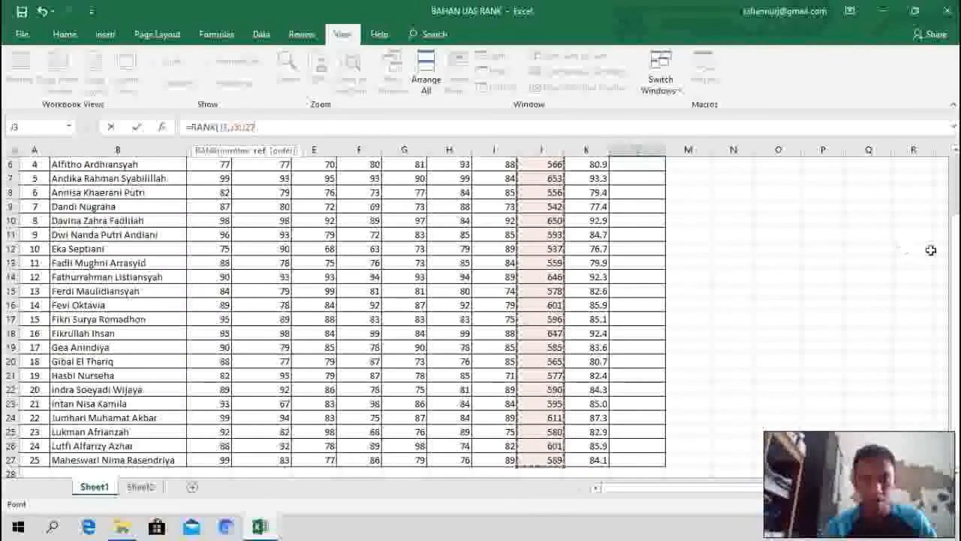
{"action": "left_click_drag", "start_coordinate": [958, 293], "coordinate": [957, 213]}
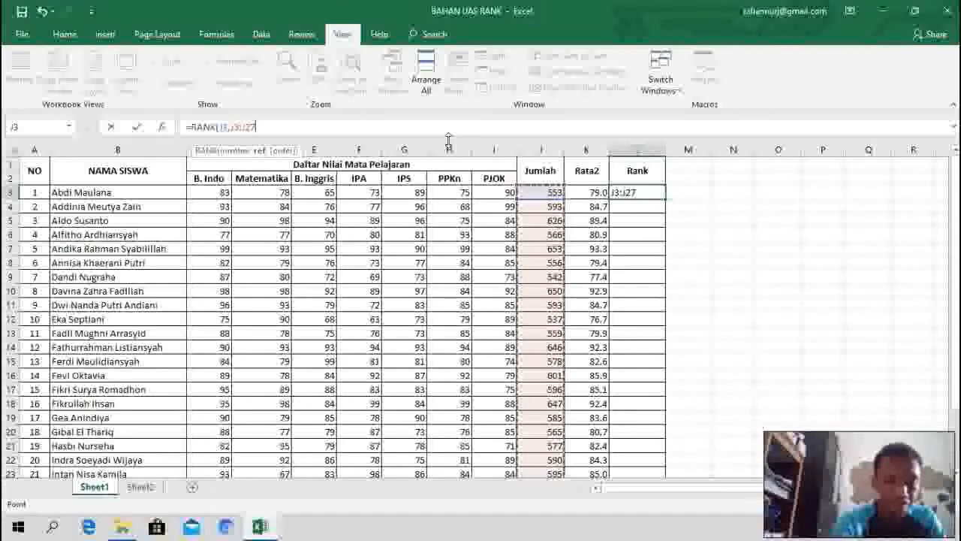
{"action": "key", "text": "F4"}
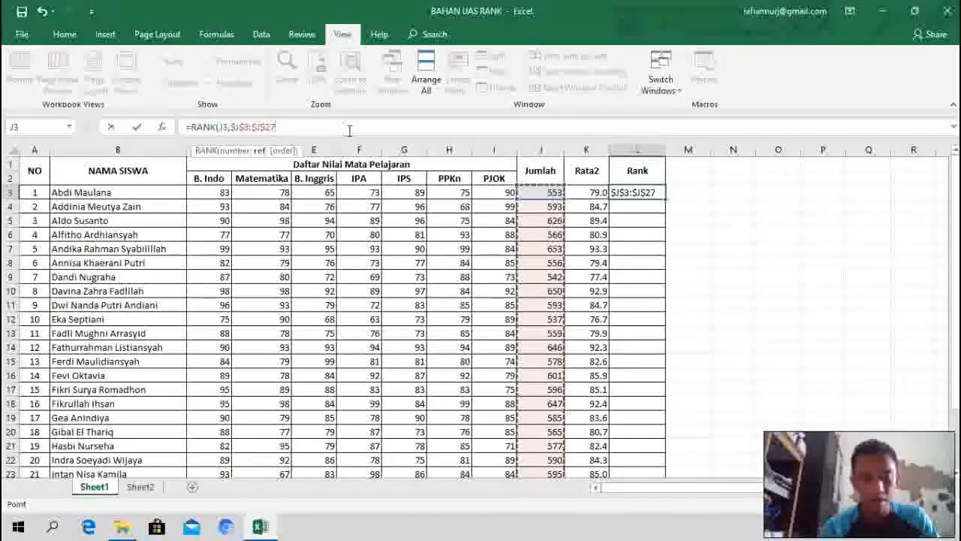
{"action": "type", "text": ","}
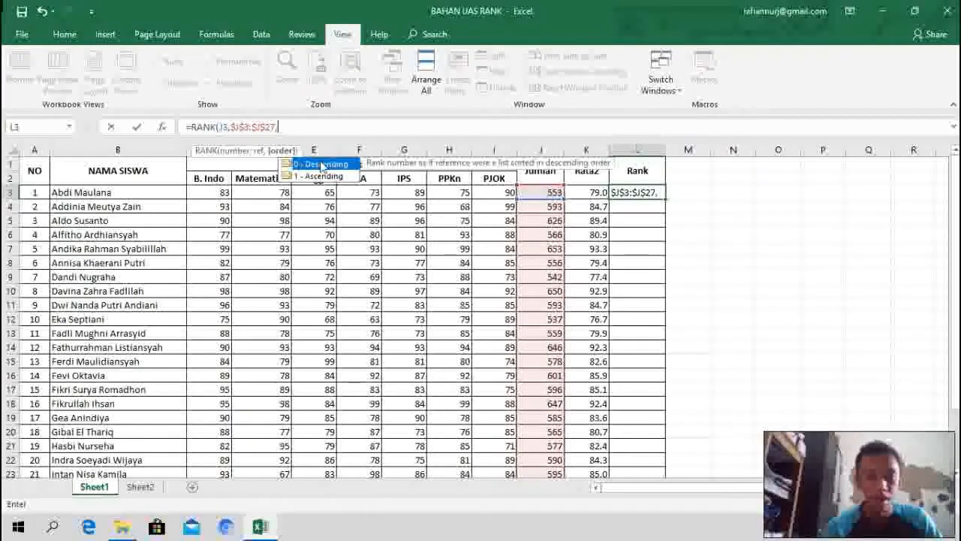
{"action": "double_click", "coordinate": [322, 165]}
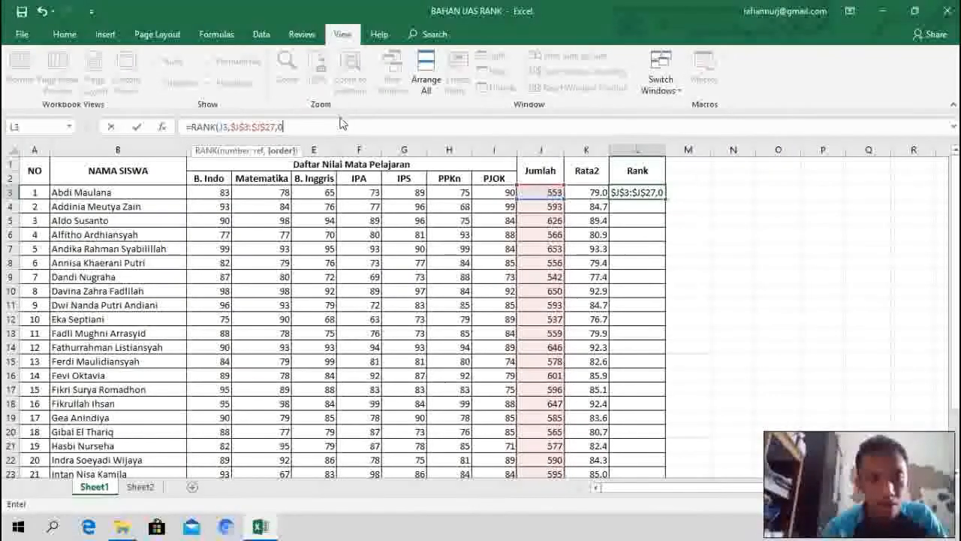
{"action": "key", "text": "Return"}
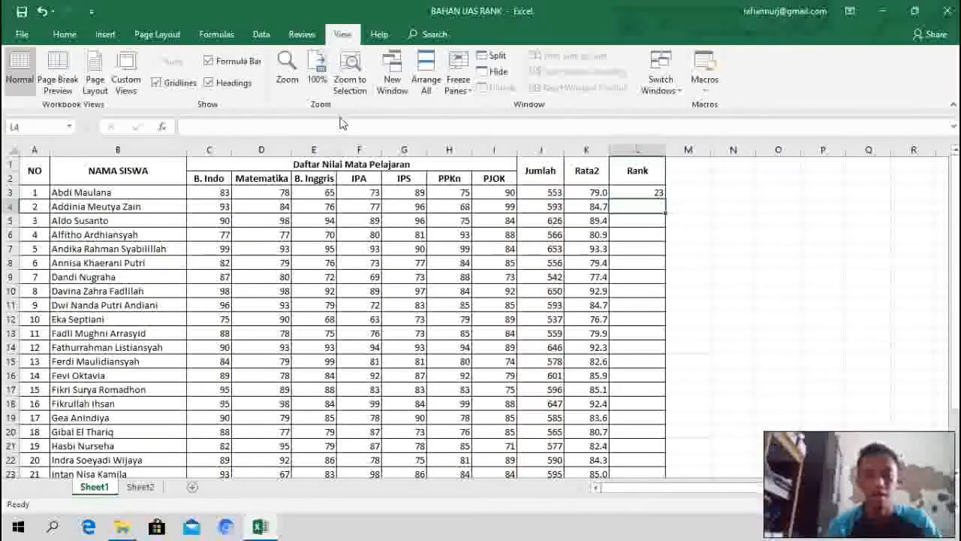
Fill the RANK formula from L3 down the Rank column to the last student in L27.
{"action": "left_click", "coordinate": [635, 194]}
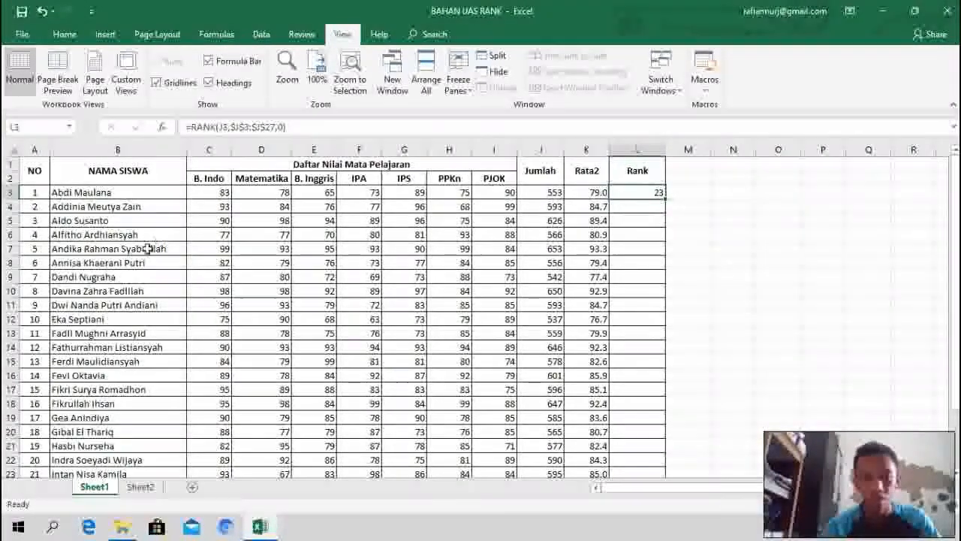
{"action": "mouse_move", "coordinate": [956, 274]}
{"action": "left_mouse_down"}
{"action": "mouse_move", "coordinate": [956, 340]}
{"action": "mouse_move", "coordinate": [956, 275]}
{"action": "left_mouse_up"}
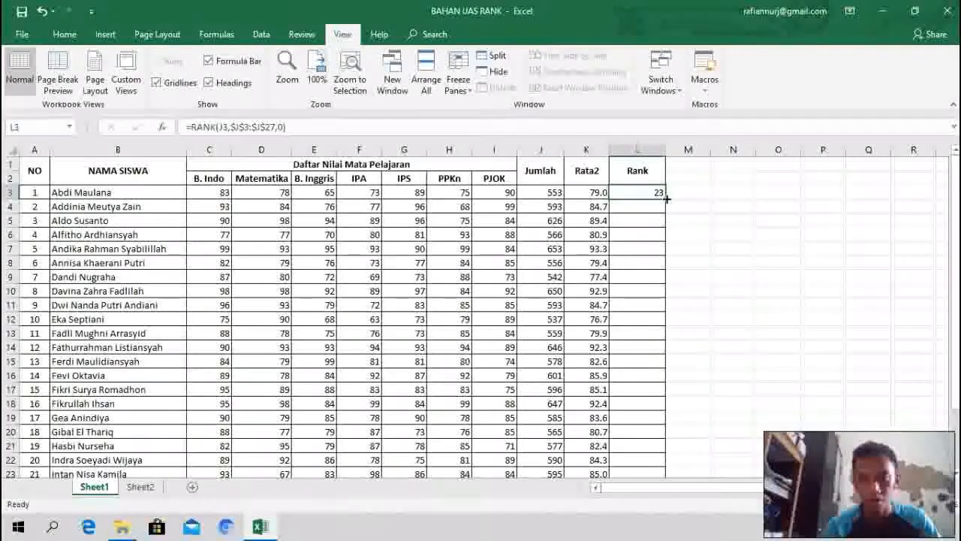
{"action": "left_click_drag", "start_coordinate": [665, 199], "coordinate": [663, 467]}
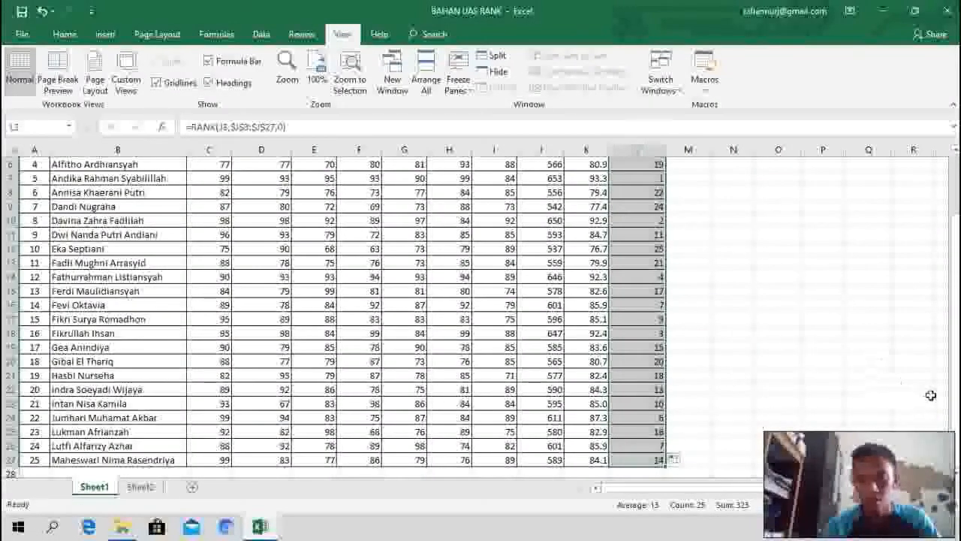
{"action": "scroll", "coordinate": [724, 337], "scroll_direction": "up", "scroll_amount": 2}
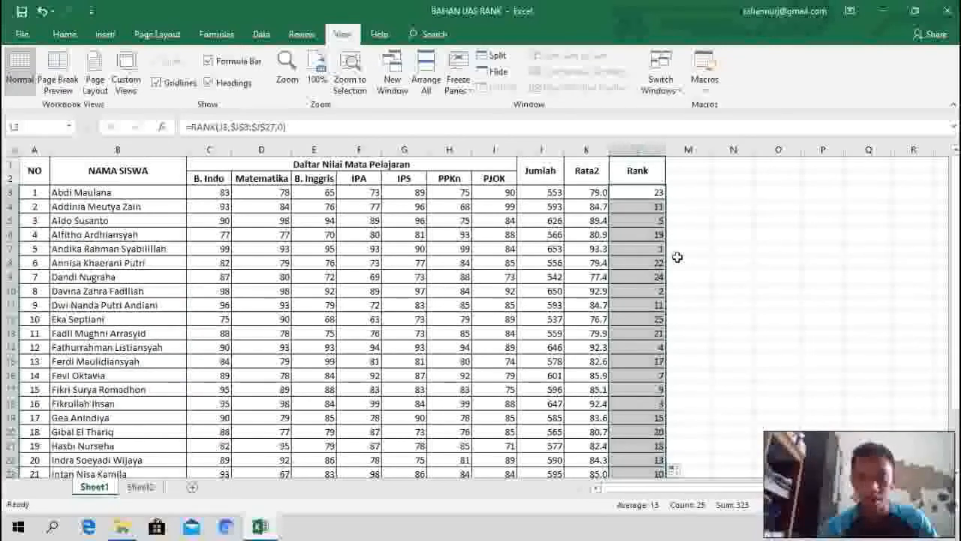
Highlight the Rank cells of the top three students, L7, L10 and L18, with yellow fill.
{"action": "left_click", "coordinate": [644, 248]}
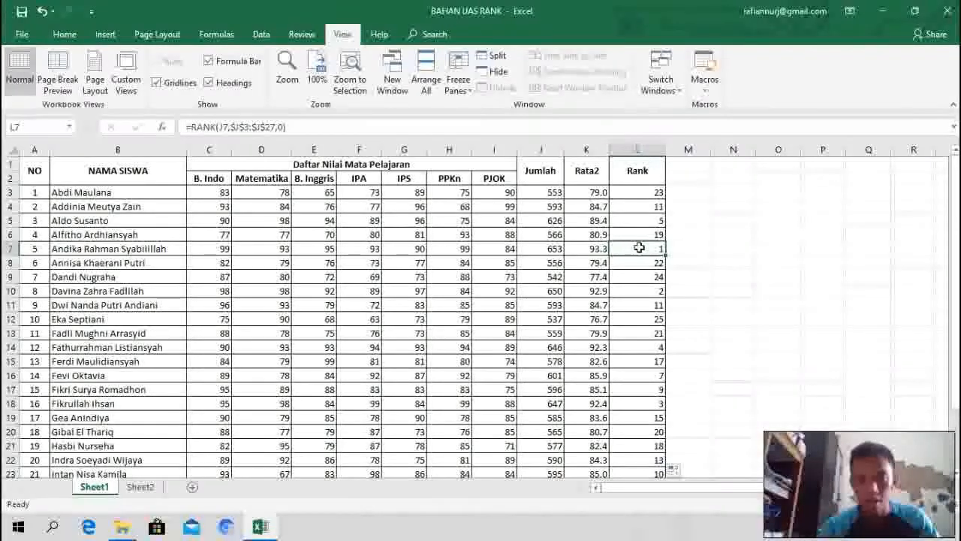
{"action": "left_click", "coordinate": [65, 35]}
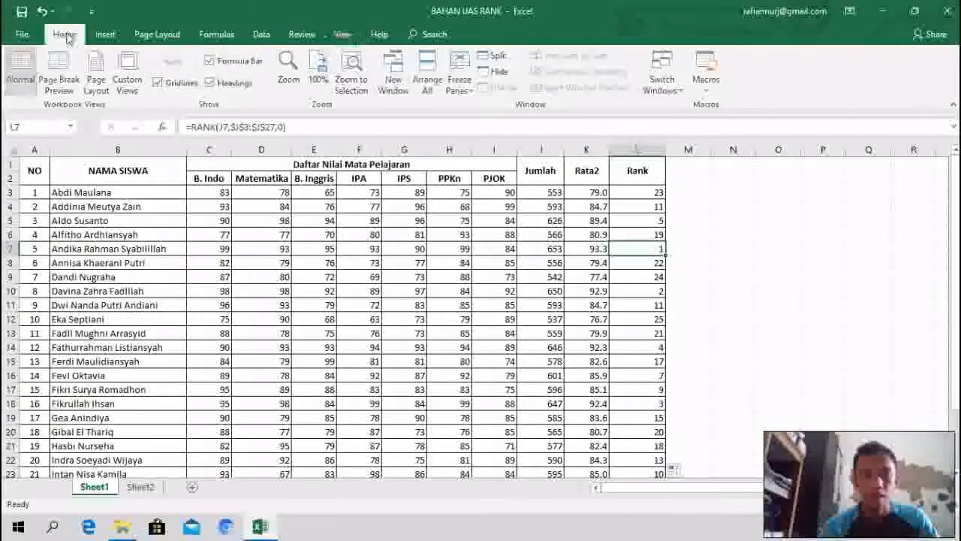
{"action": "left_click", "coordinate": [216, 83]}
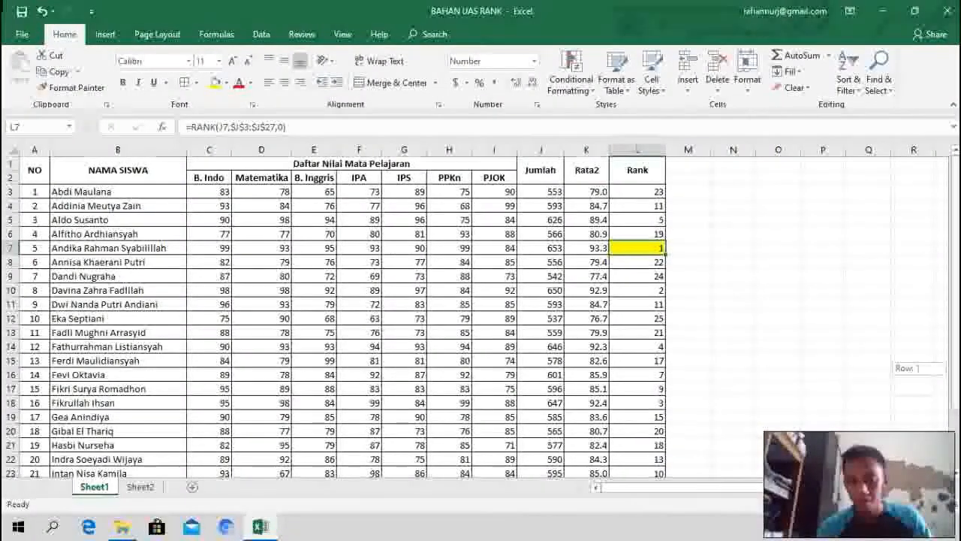
{"action": "scroll", "coordinate": [666, 398], "scroll_direction": "down", "scroll_amount": 2}
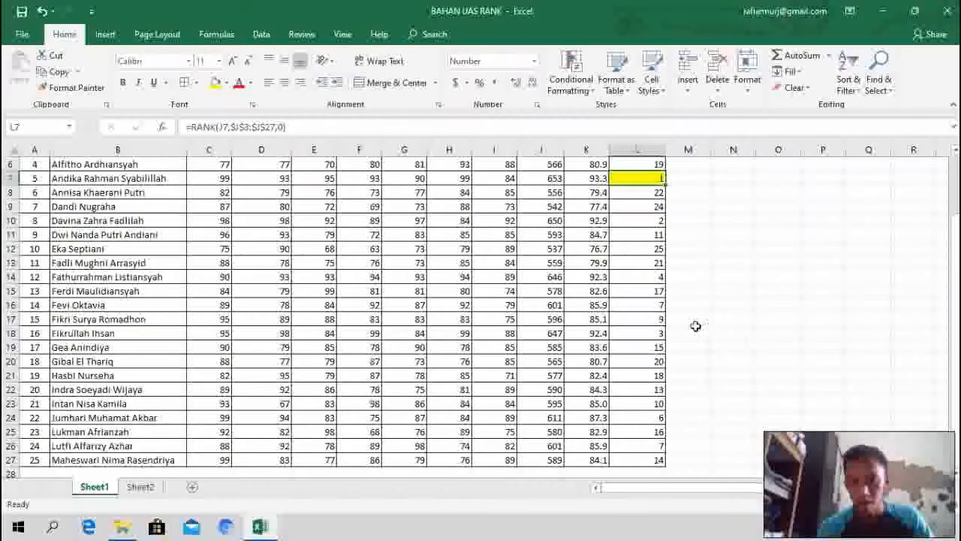
{"action": "left_click", "coordinate": [653, 220]}
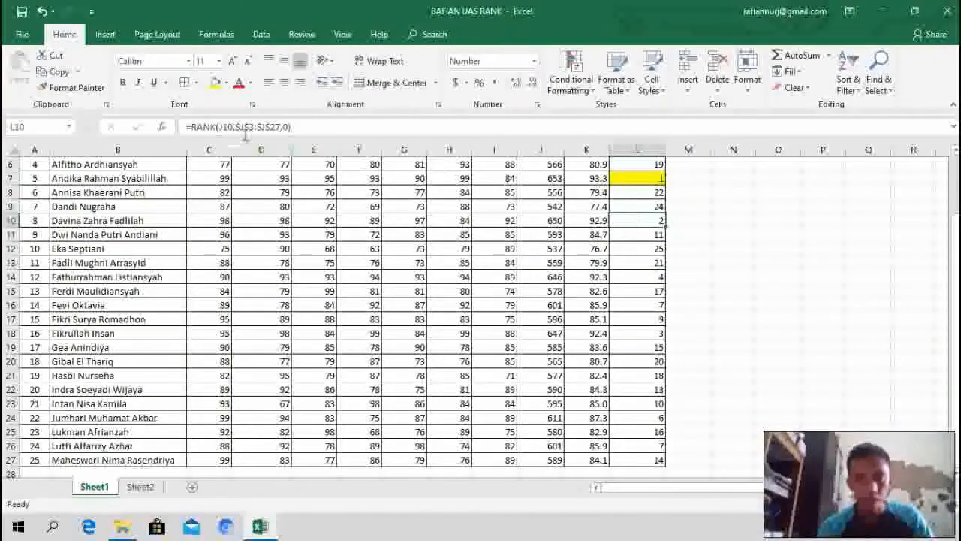
{"action": "left_click", "coordinate": [216, 83]}
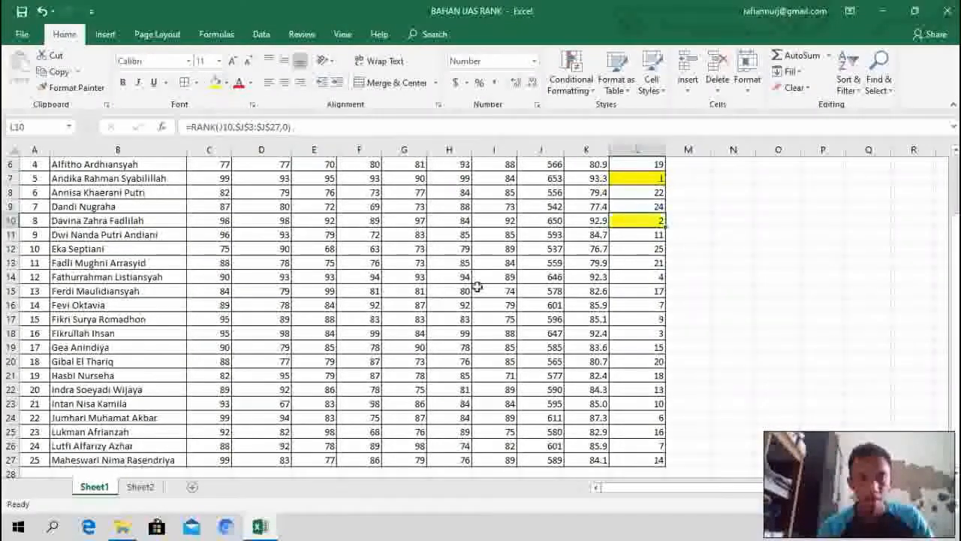
{"action": "left_click", "coordinate": [655, 333]}
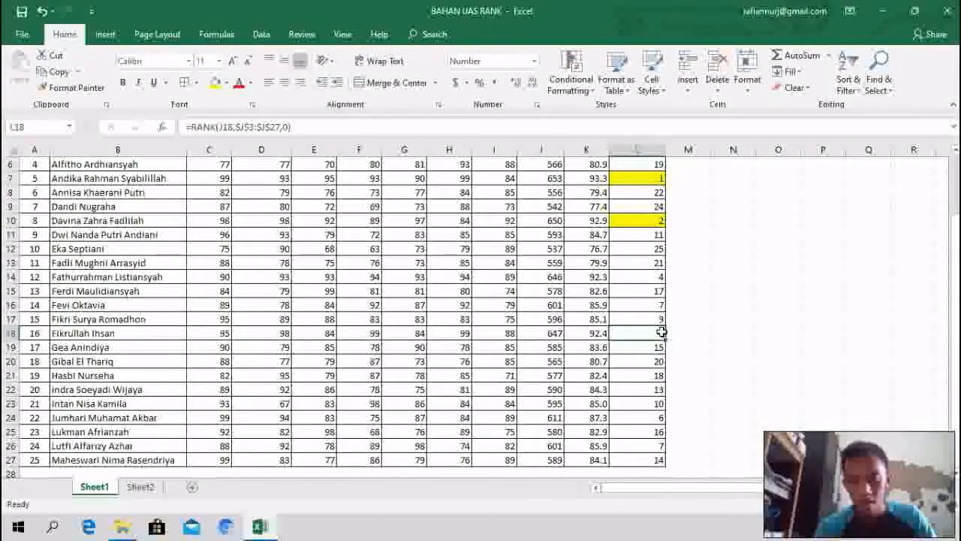
{"action": "left_click", "coordinate": [215, 84]}
{"action": "scroll", "coordinate": [958, 252], "scroll_direction": "up", "scroll_amount": 2}
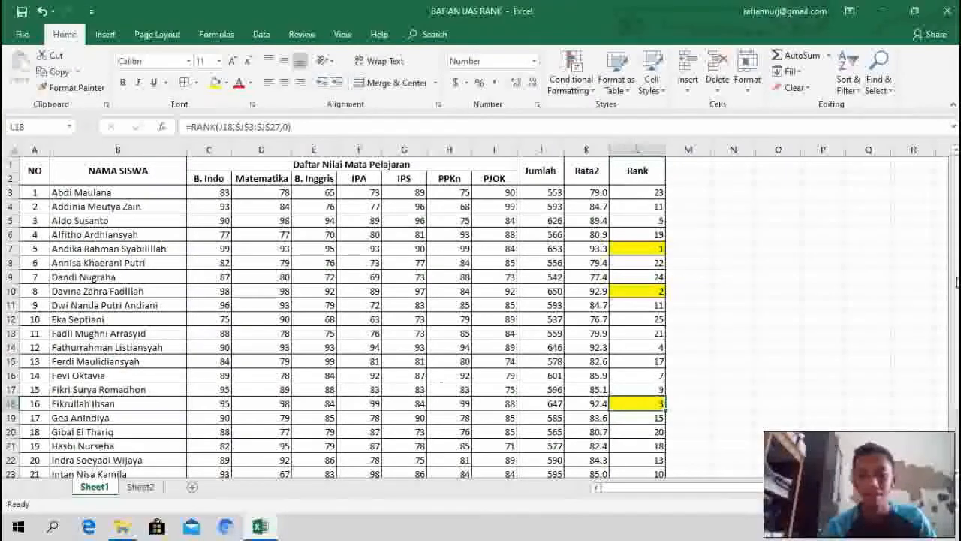
{"action": "mouse_move", "coordinate": [957, 282]}
{"action": "left_mouse_down"}
{"action": "mouse_move", "coordinate": [957, 295]}
{"action": "mouse_move", "coordinate": [958, 272]}
{"action": "left_mouse_up"}
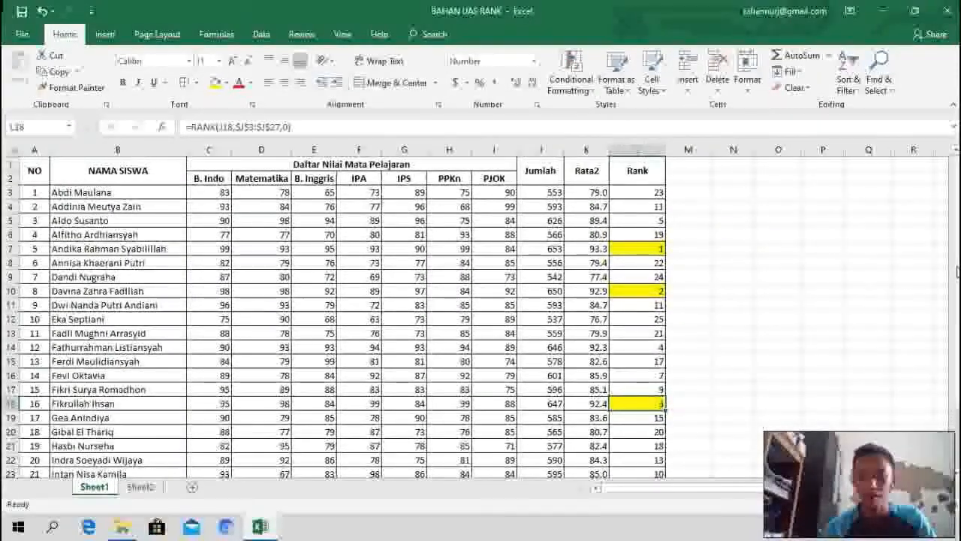